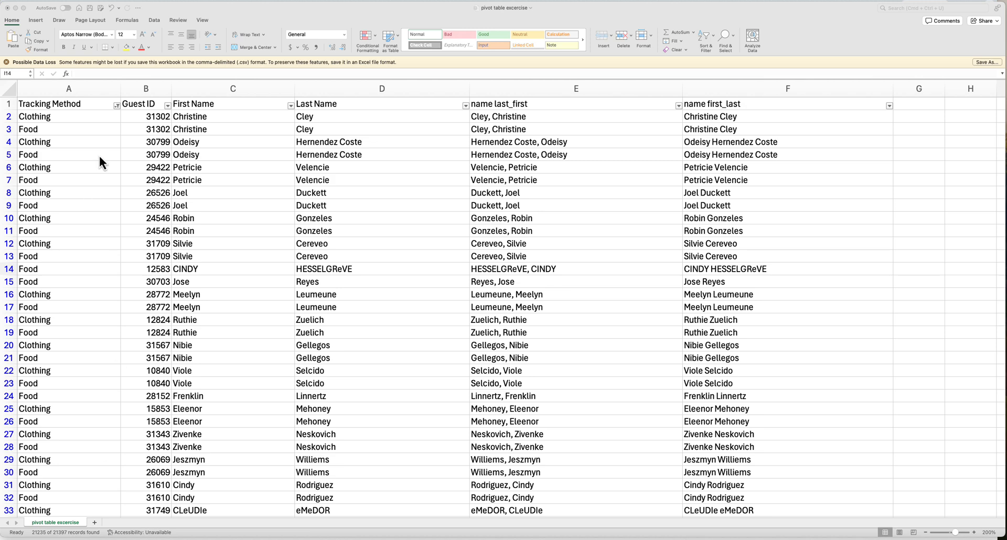
# - Review the available filter choices for the Tracking Method column, leaving the selection as it is
pyautogui.click(118, 107)
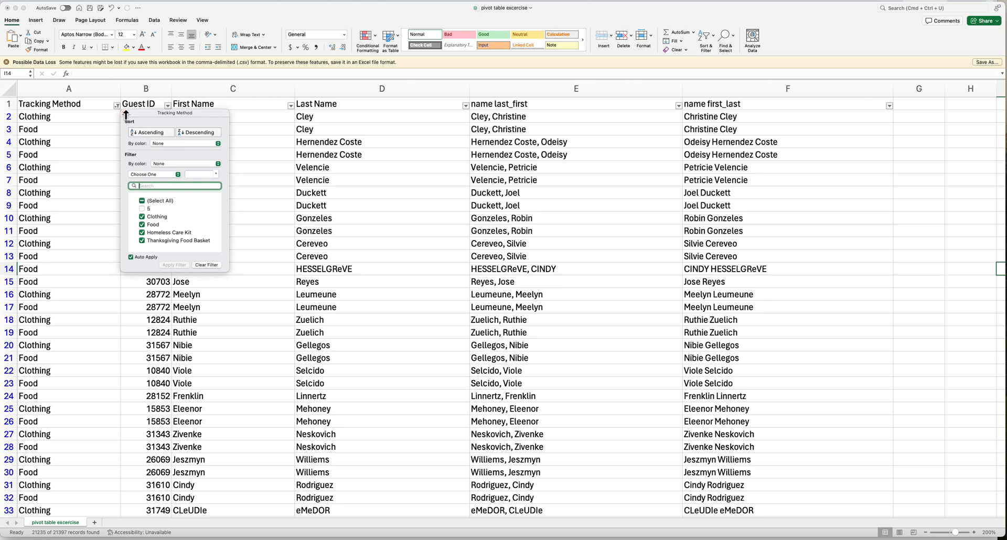
pyautogui.click(124, 114)
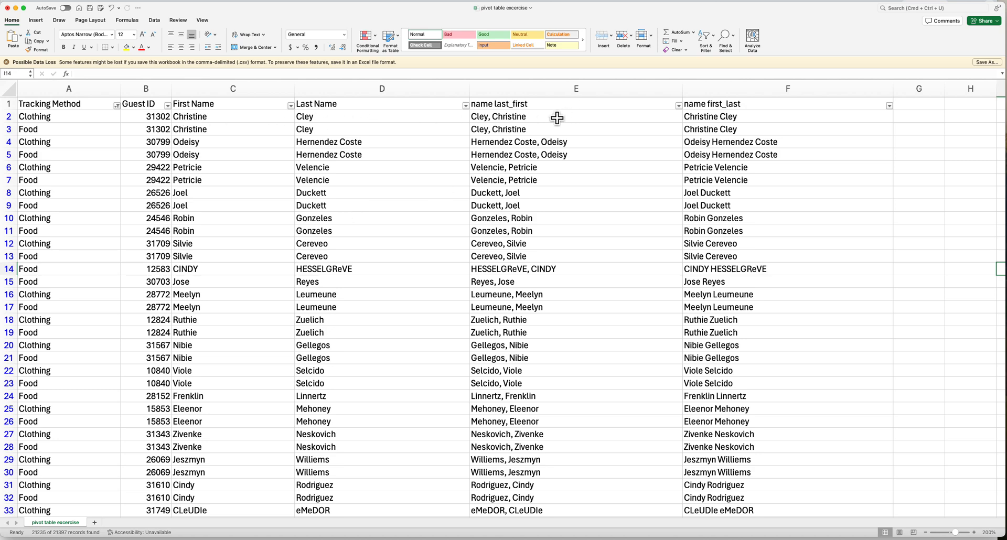
# - Examine how the formula in E2 joins last name and first name with a comma under name last_first
pyautogui.click(591, 118)
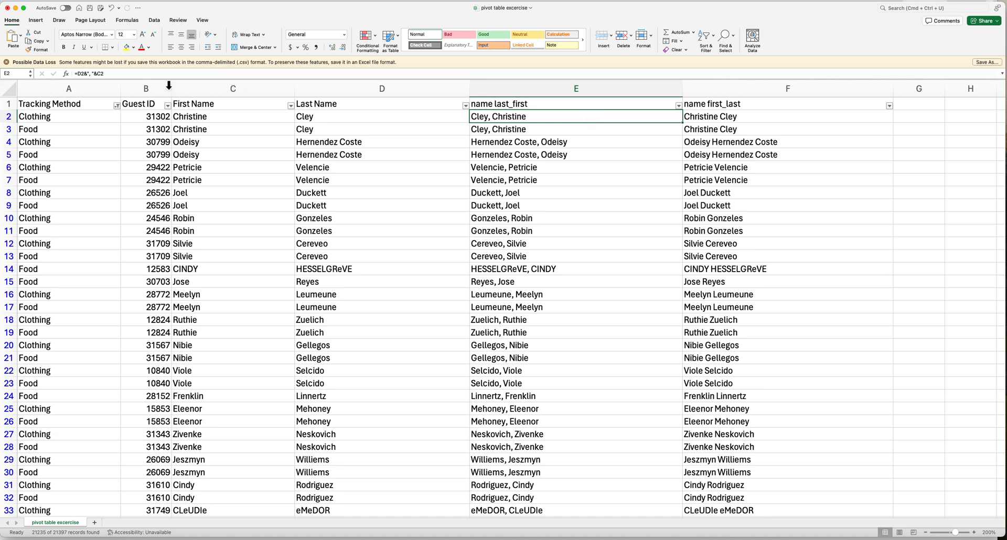
pyautogui.moveTo(108, 73); pyautogui.dragTo(67, 73)
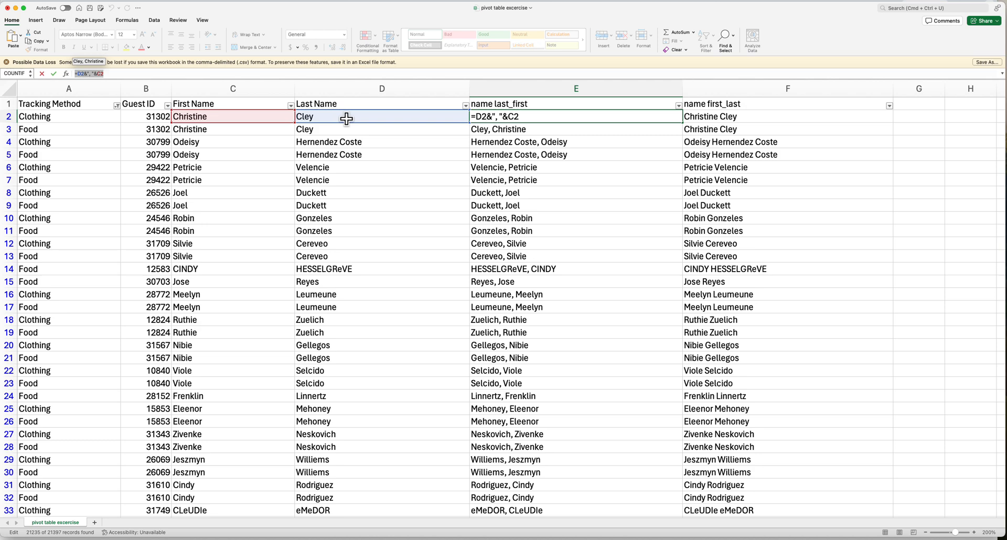
pyautogui.click(86, 73)
pyautogui.moveTo(85, 73); pyautogui.dragTo(97, 73)
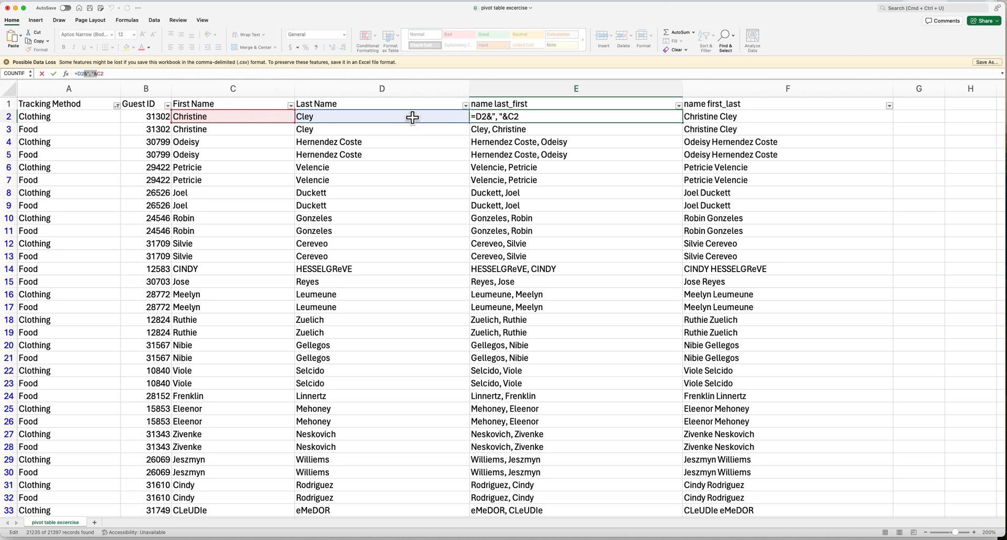
pyautogui.moveTo(486, 117); pyautogui.dragTo(509, 117)
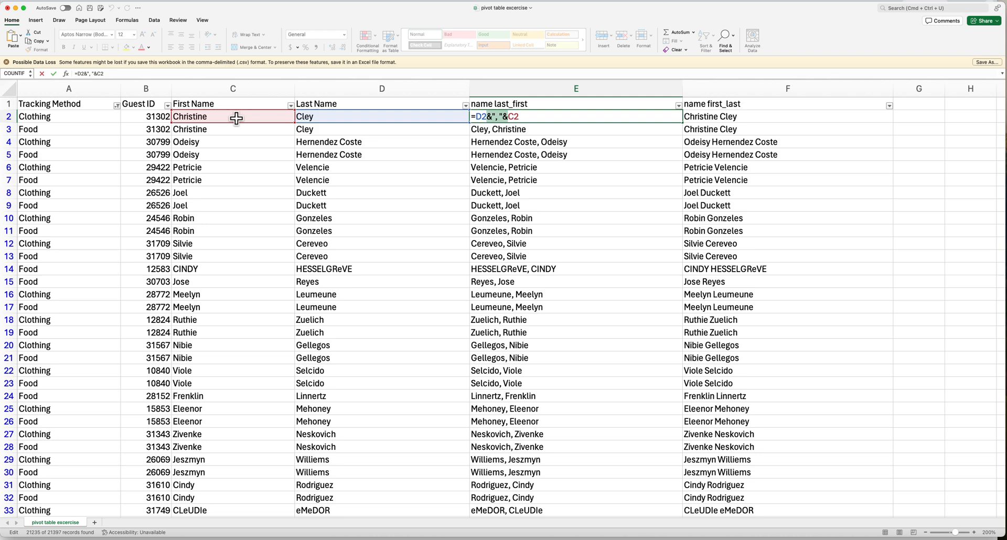
pyautogui.click(598, 117)
pyautogui.press('Return')
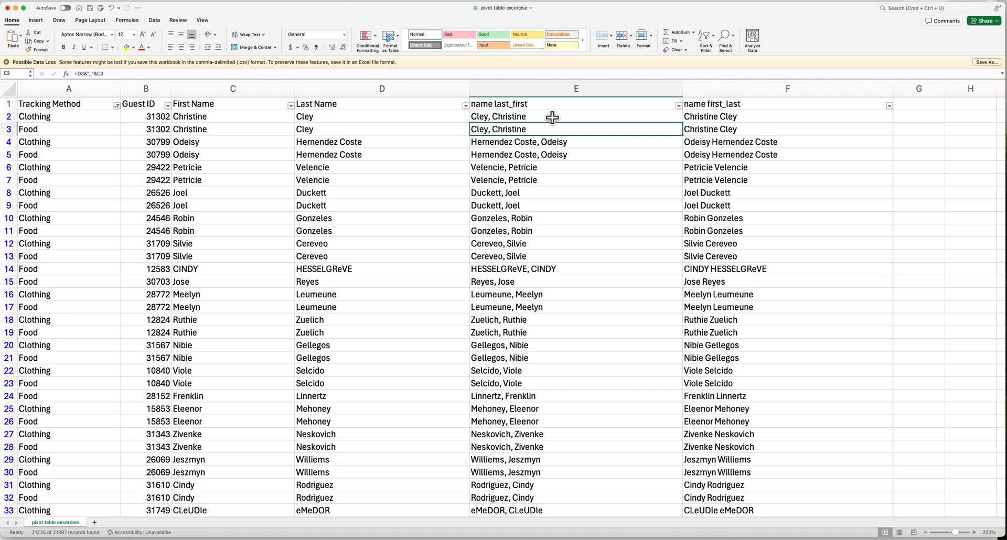
# - Examine the formula in F2 that joins first name and last name with a space under name first_last
pyautogui.click(759, 116)
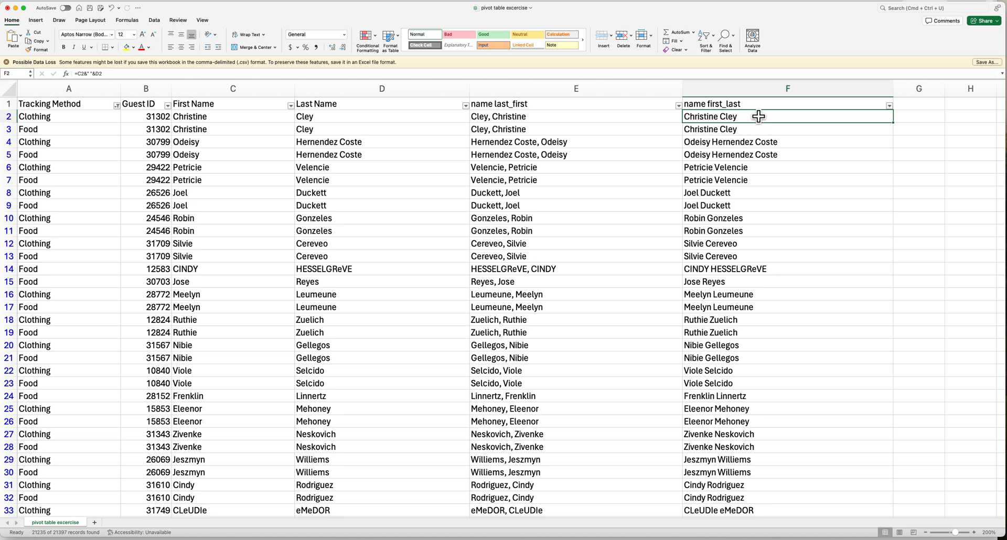
pyautogui.click(177, 74)
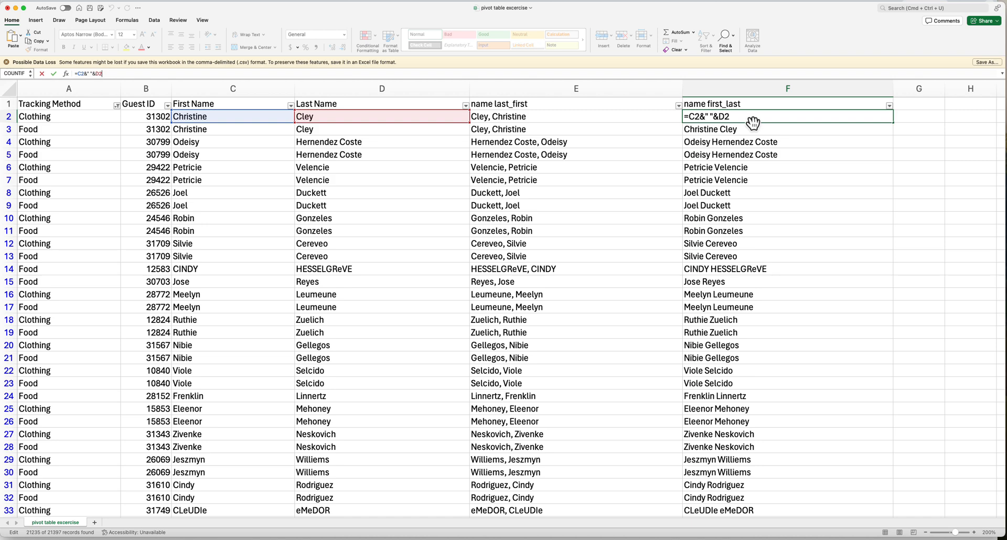
pyautogui.press('Return')
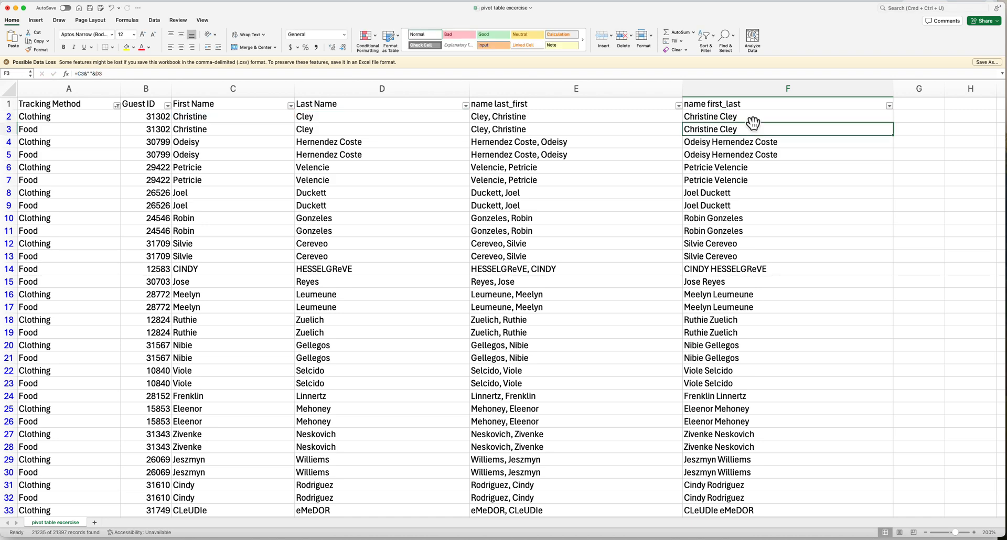
pyautogui.press('Right')
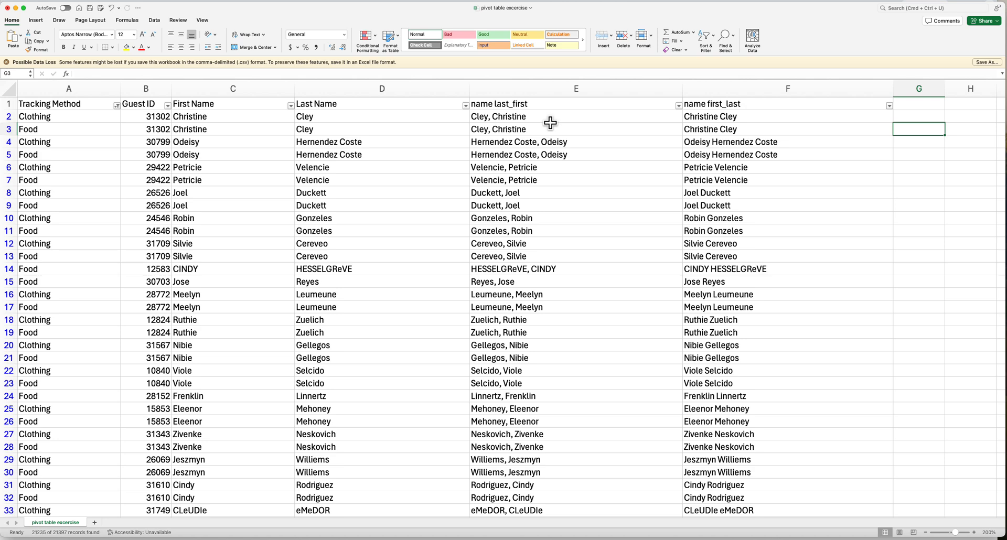
# - Clear the Tracking Method filter by switching filtering off for the data and on again
pyautogui.click(71, 116)
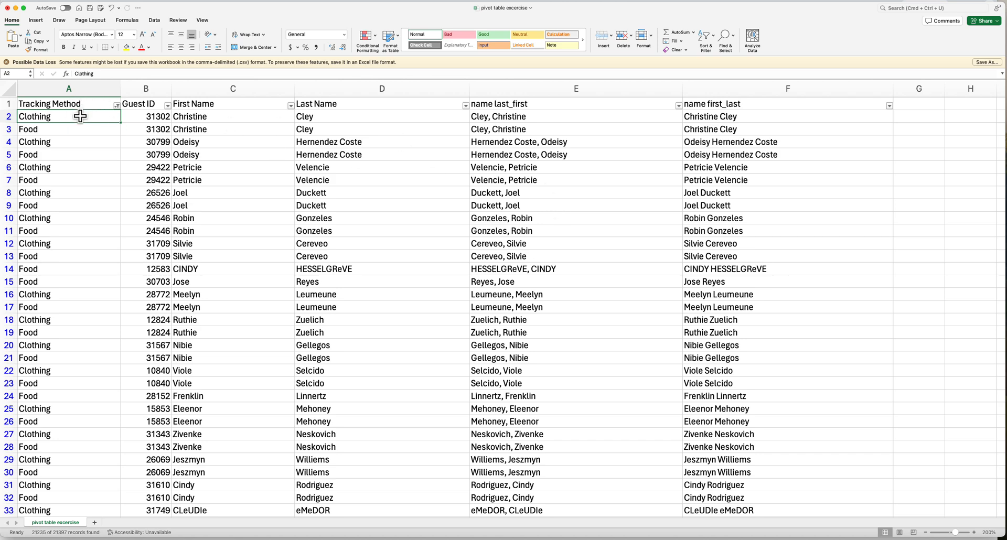
pyautogui.click(152, 20)
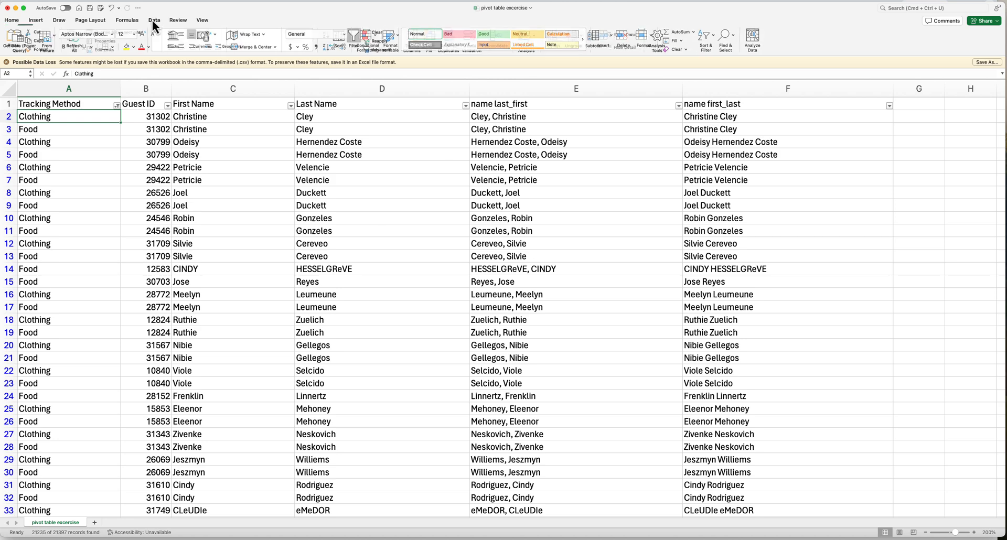
pyautogui.click(353, 37)
pyautogui.click(354, 36)
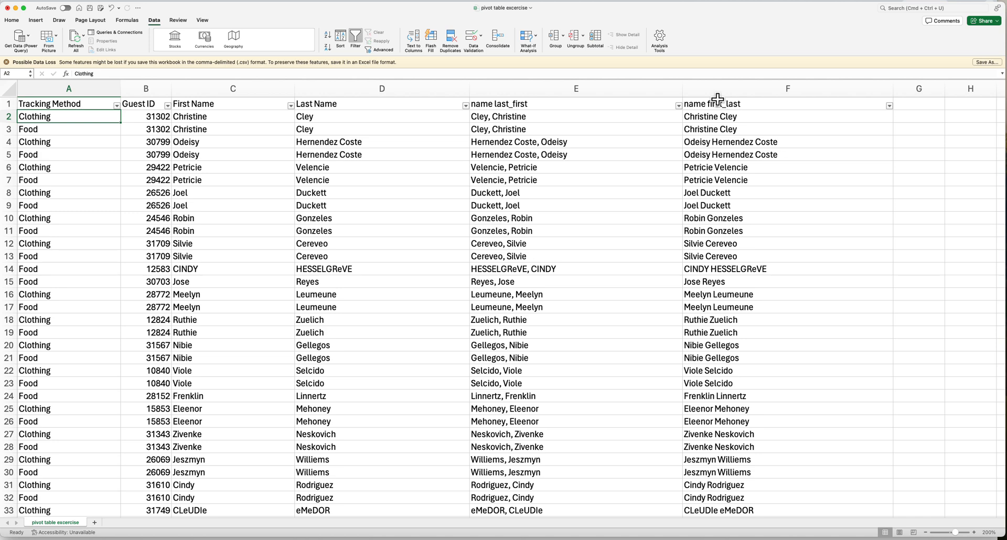
# - Create a PivotTable from the full guest data range on a new worksheet
pyautogui.click(36, 21)
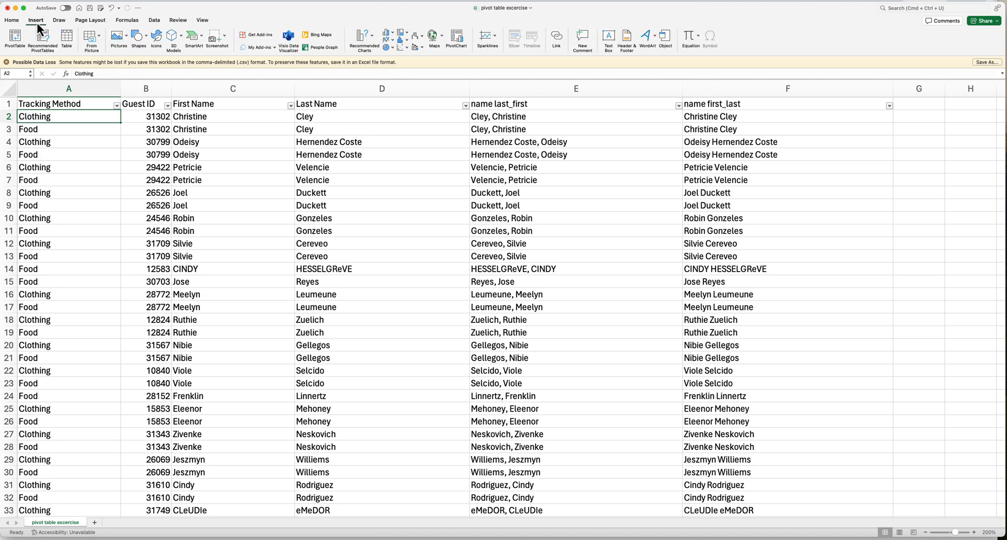
pyautogui.click(15, 41)
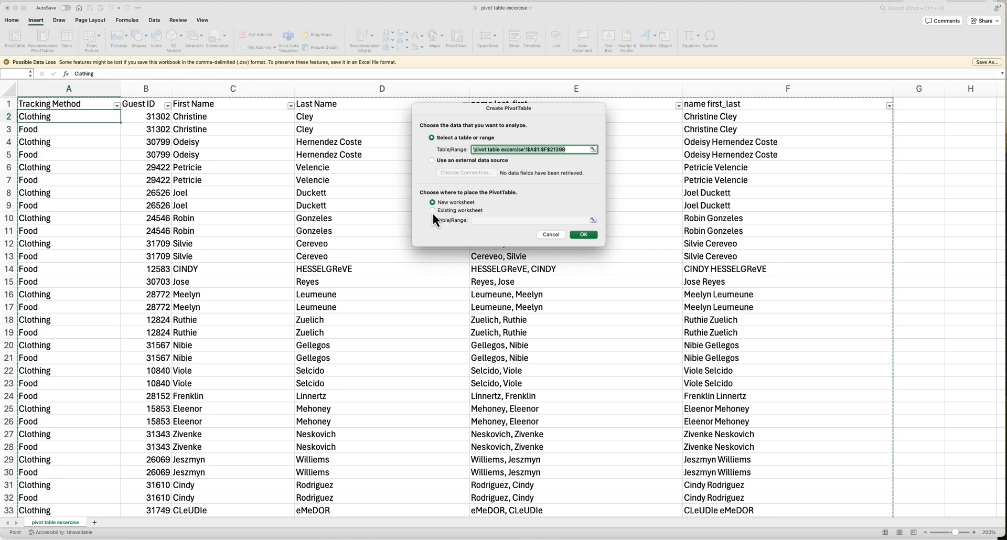
pyautogui.click(583, 235)
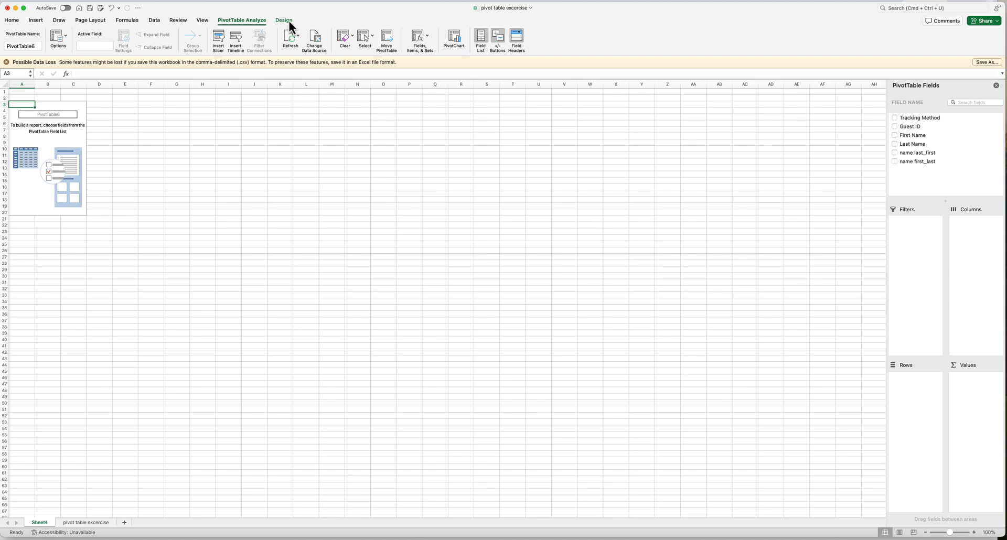
# - Place Tracking Method in the PivotTable's columns and also count it in the values
pyautogui.click(203, 20)
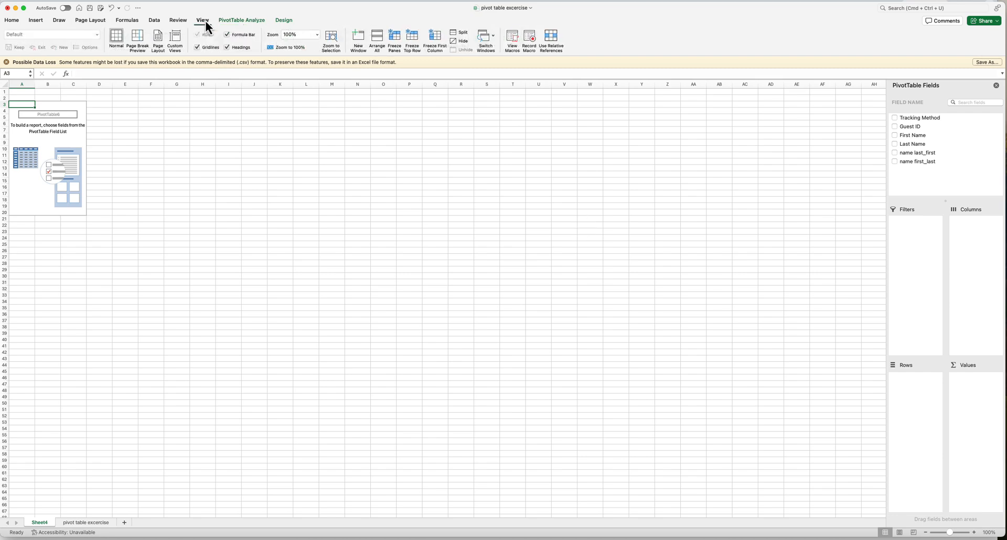
pyautogui.click(316, 35)
pyautogui.click(309, 47)
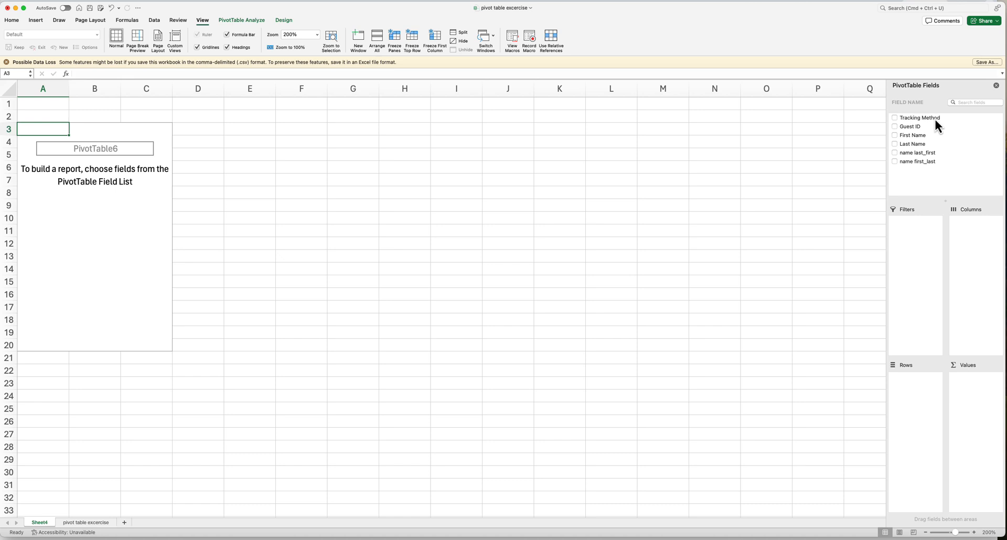
pyautogui.click(895, 118)
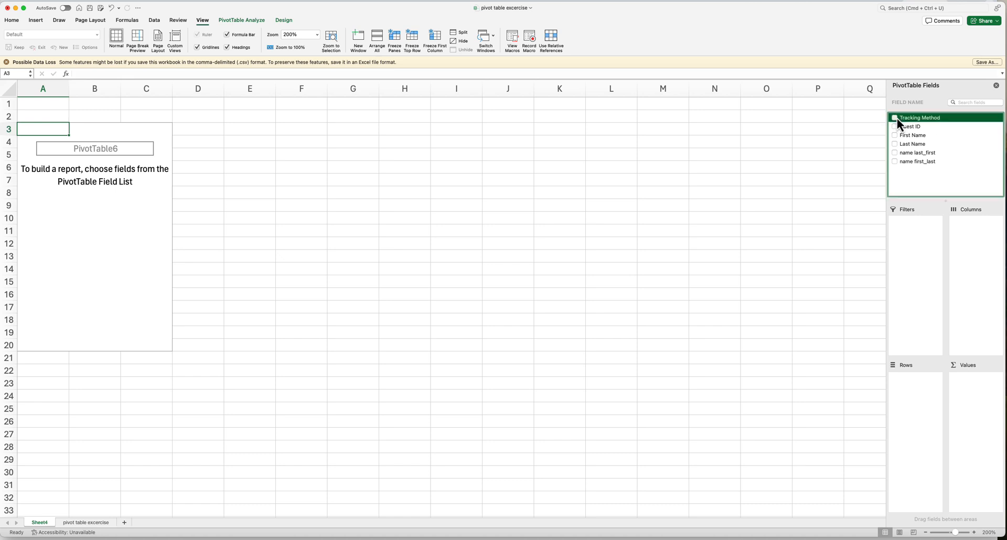
pyautogui.moveTo(913, 119); pyautogui.dragTo(980, 232)
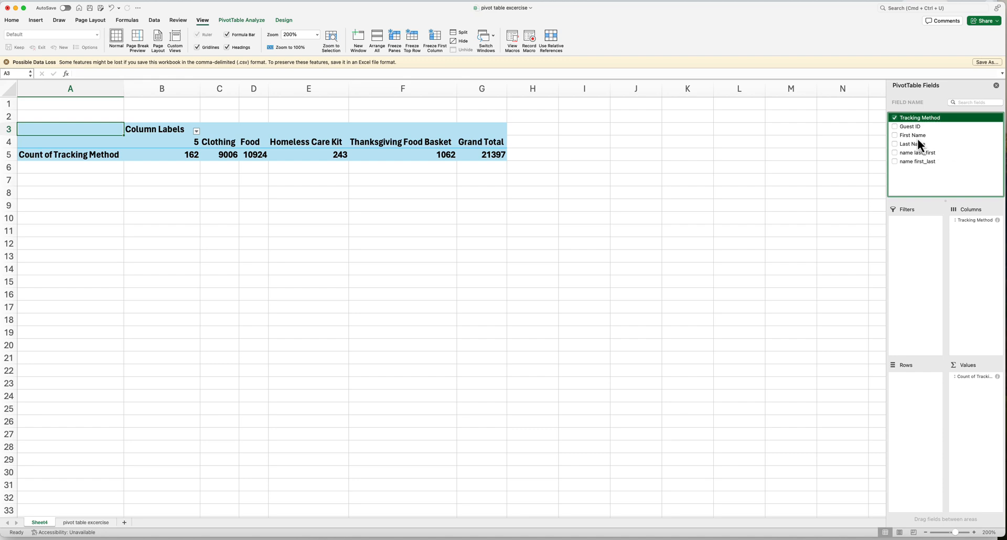
# - Try First Name and Last Name as nested row fields, collapsing and re-expanding the first name group
pyautogui.moveTo(917, 138); pyautogui.dragTo(913, 395)
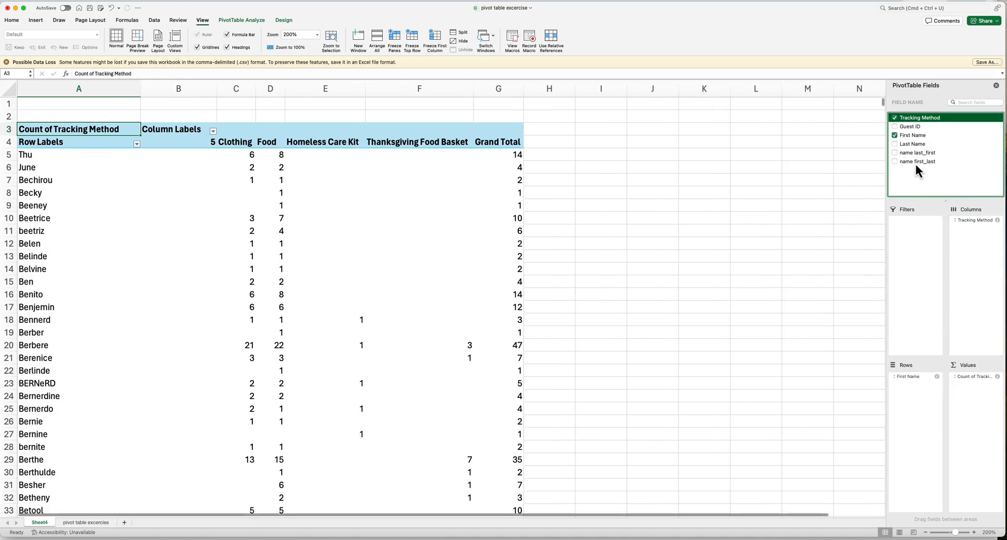
pyautogui.moveTo(912, 143); pyautogui.dragTo(916, 396)
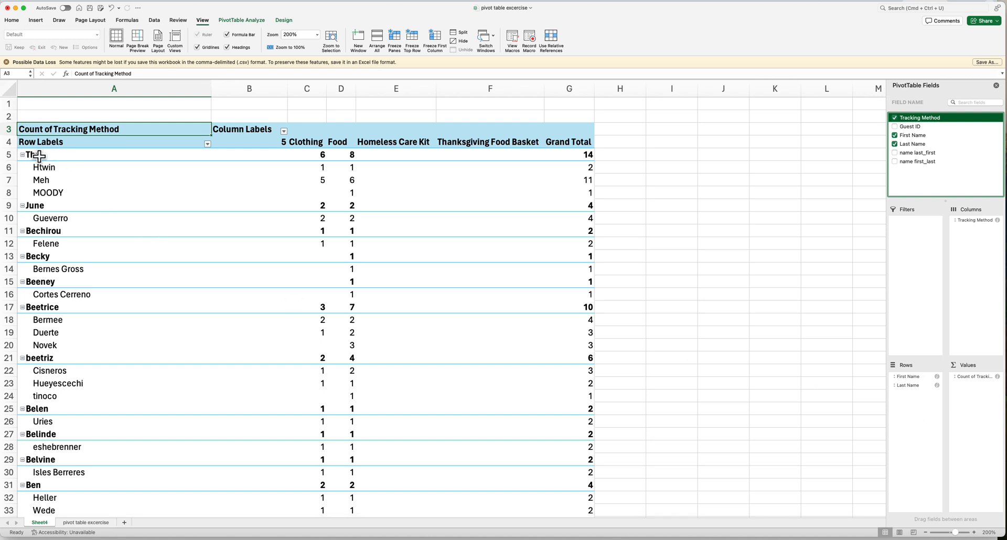
pyautogui.click(22, 155)
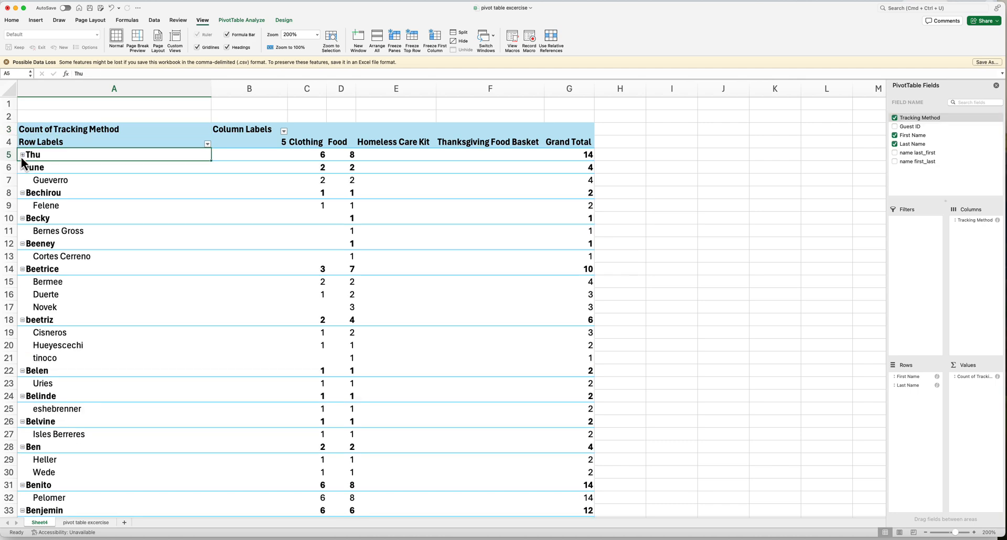
pyautogui.click(22, 155)
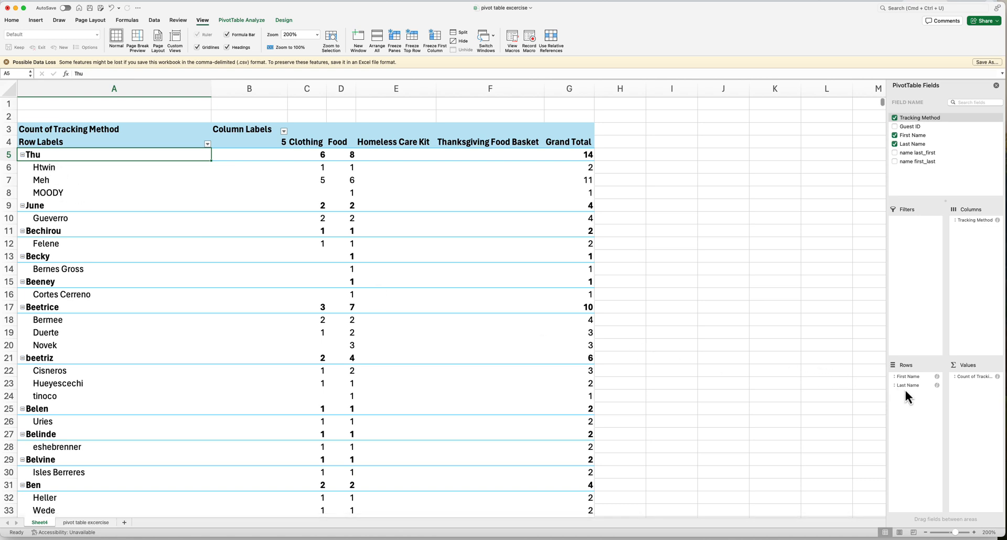
# - Remove First Name and Last Name from the PivotTable's rows
pyautogui.moveTo(913, 380); pyautogui.dragTo(811, 339)
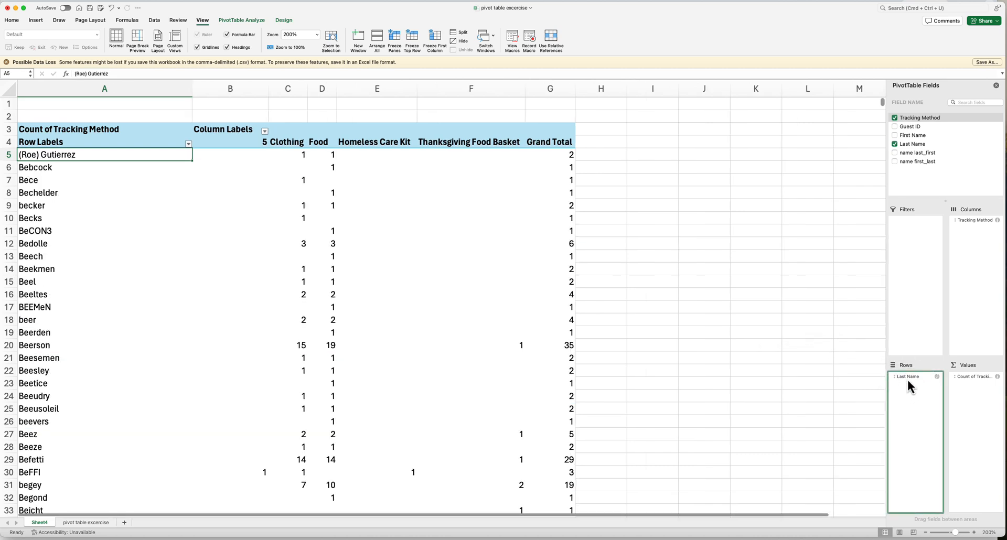
pyautogui.moveTo(907, 379); pyautogui.dragTo(799, 348)
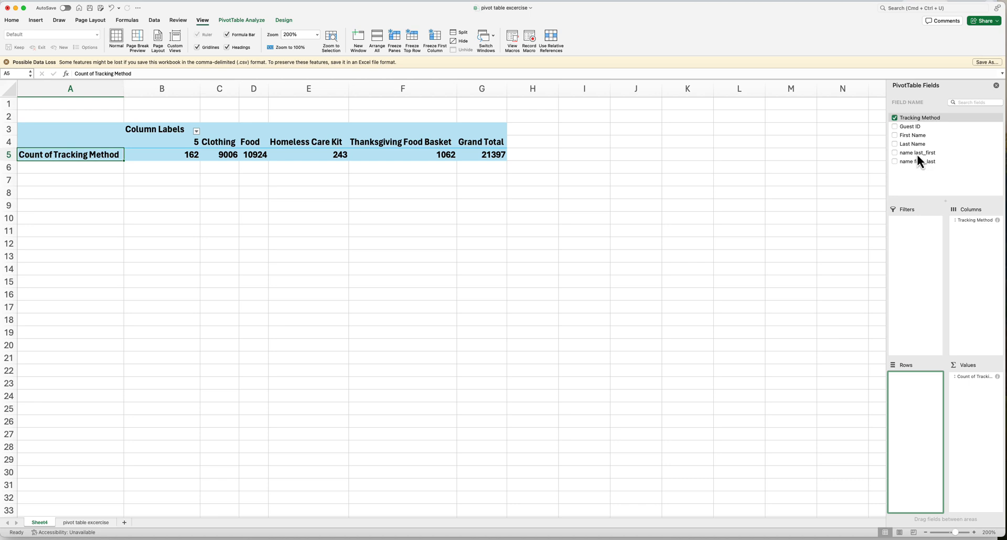
# - Use name last_first as the row field, remove its count from the values, and inspect the resulting guest rows
pyautogui.click(894, 153)
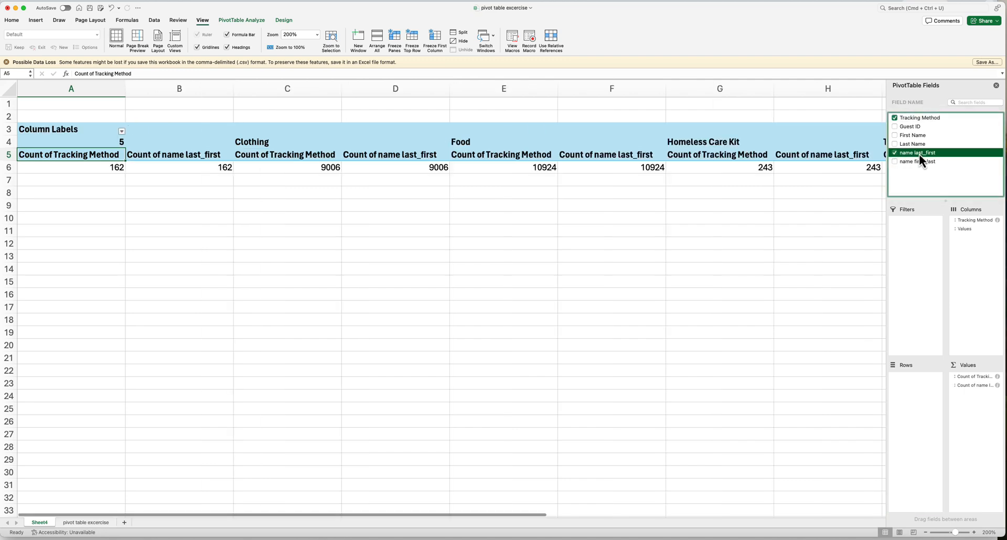
pyautogui.moveTo(919, 154); pyautogui.dragTo(915, 393)
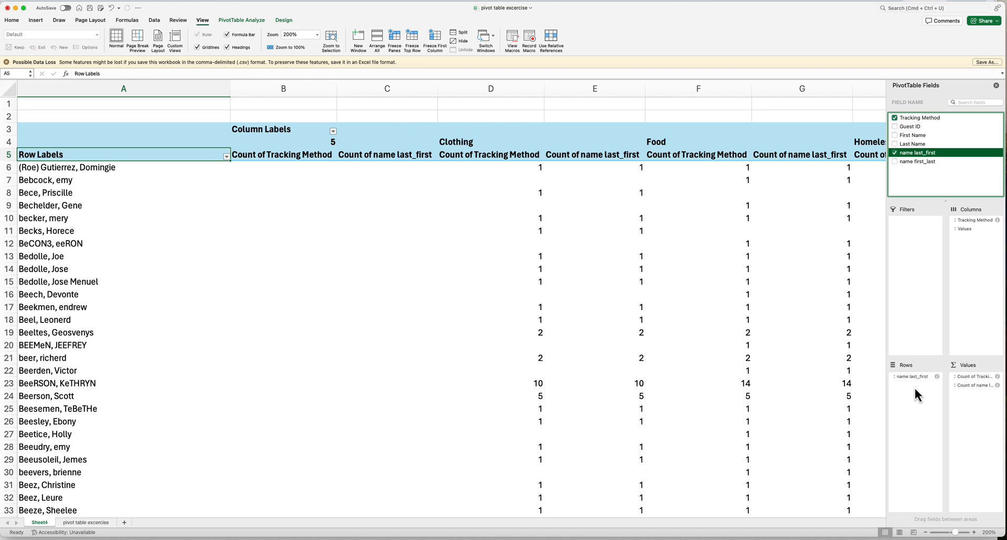
pyautogui.moveTo(977, 385); pyautogui.dragTo(855, 394)
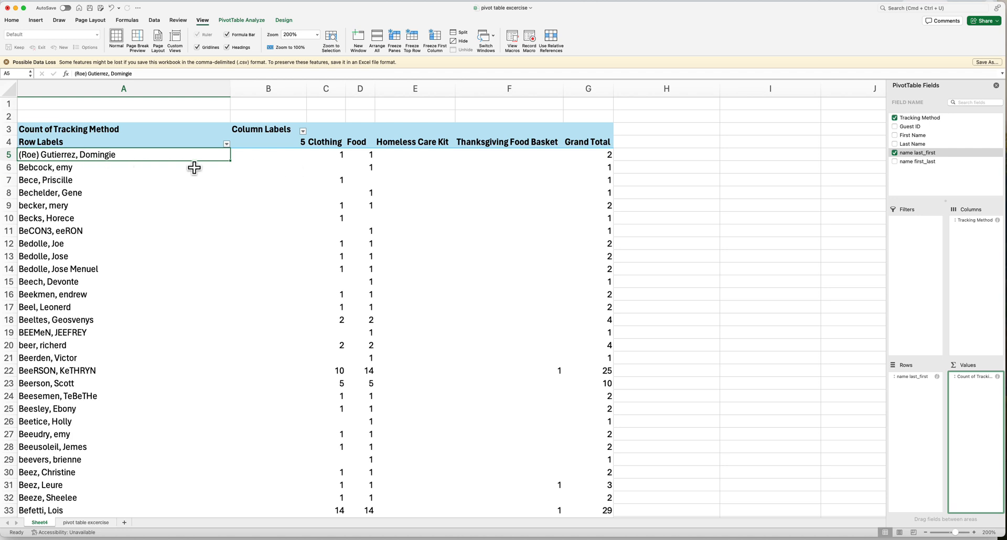
pyautogui.click(371, 167)
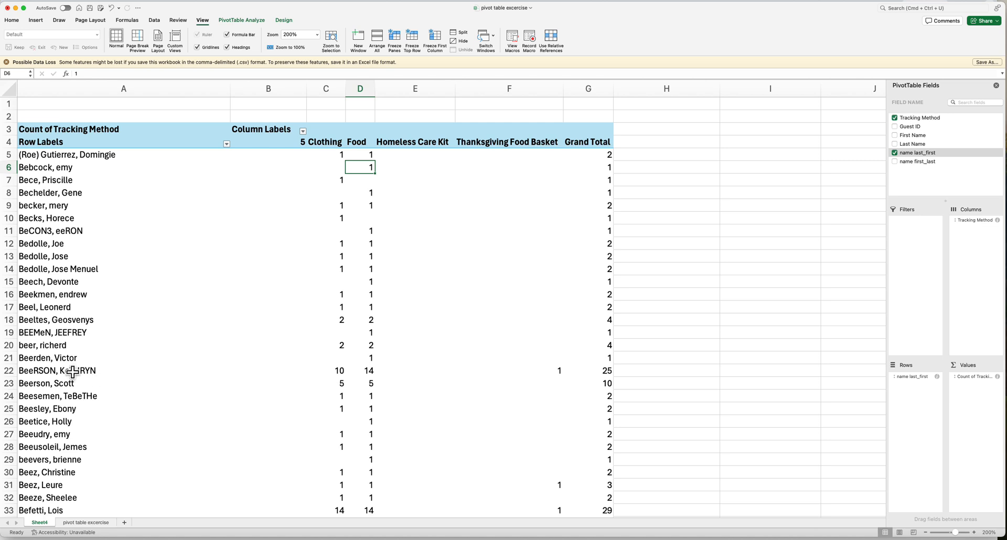
pyautogui.click(72, 371)
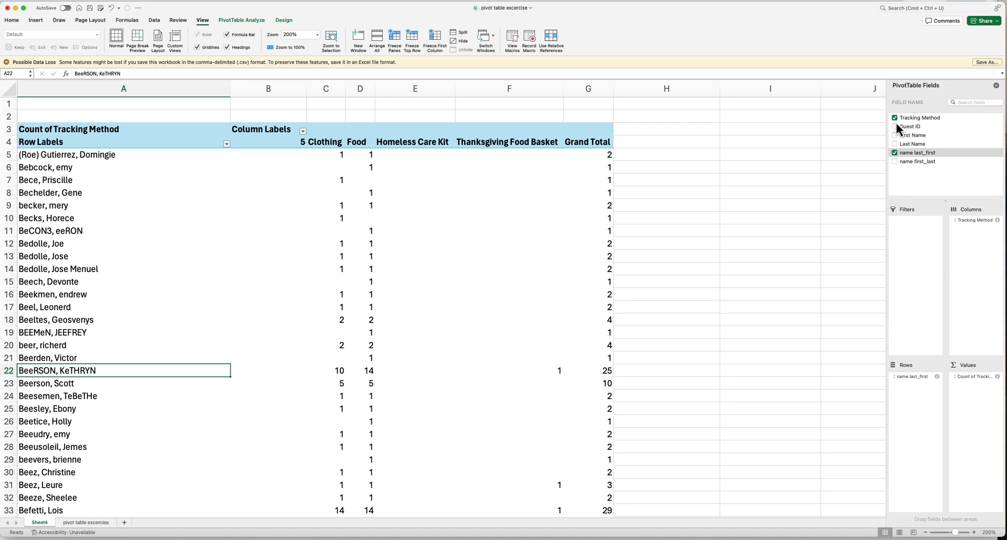
# - Replace name last_first with name first_last in the rows, keeping only the Tracking Method count in the values
pyautogui.click(894, 153)
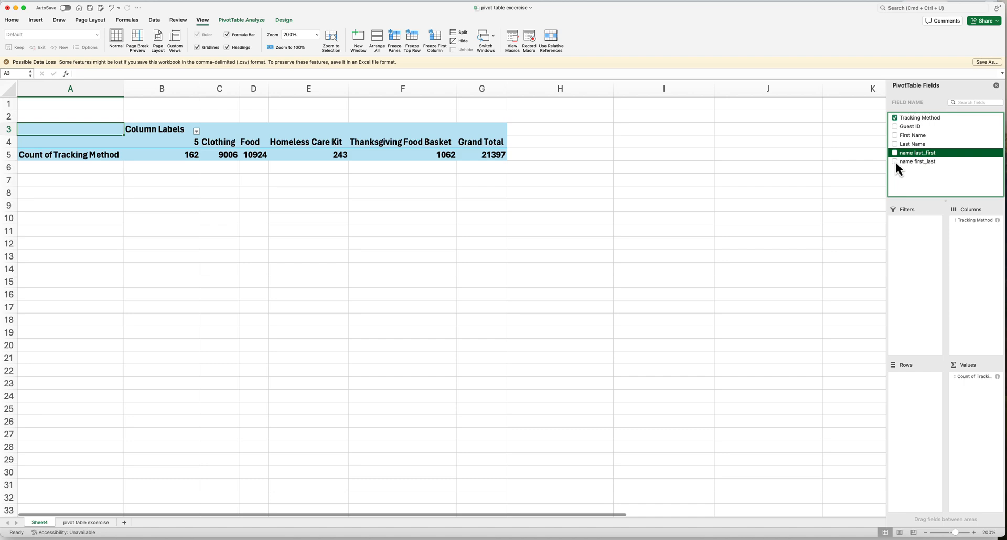
pyautogui.click(895, 162)
pyautogui.moveTo(911, 162); pyautogui.dragTo(914, 384)
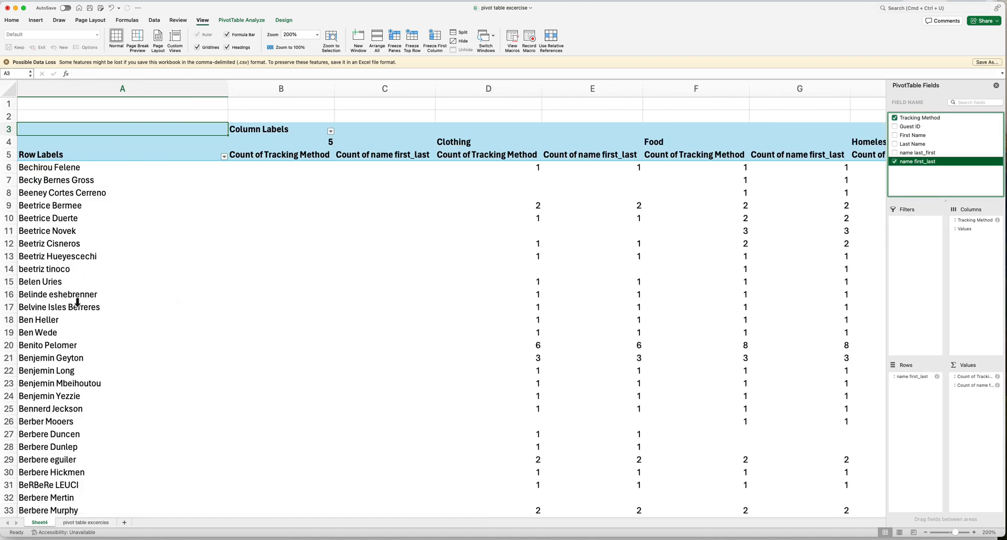
pyautogui.scroll(2, 176, 378)
pyautogui.moveTo(985, 386); pyautogui.dragTo(814, 400)
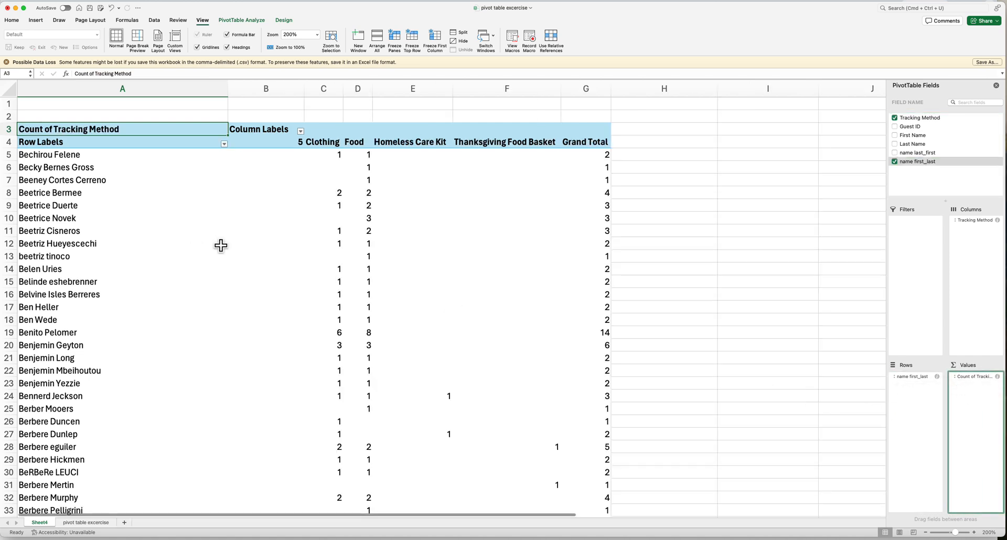